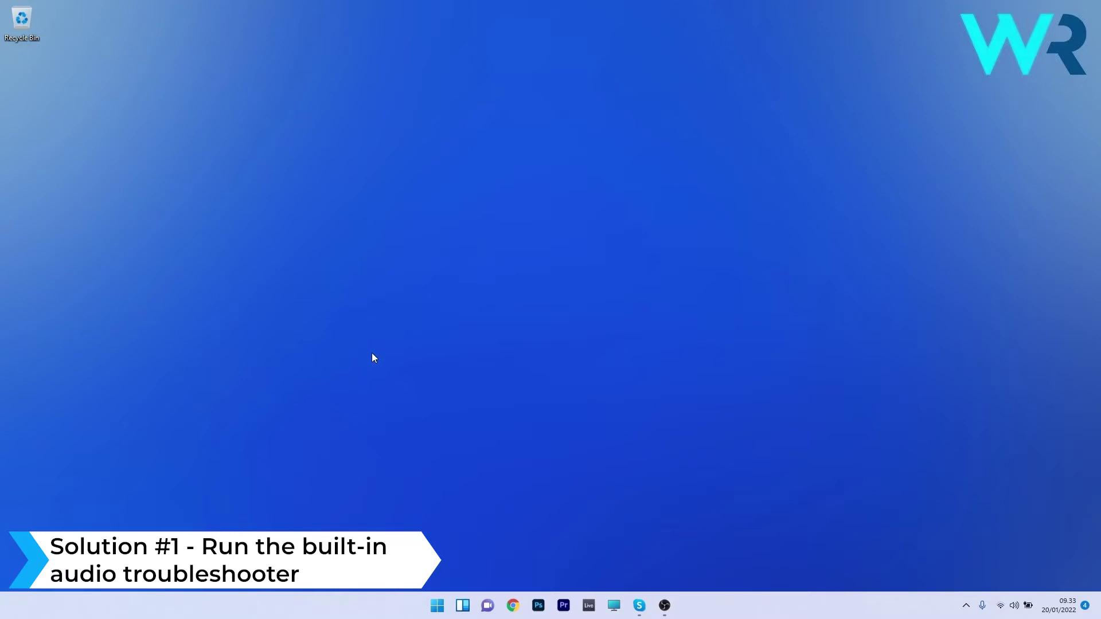
# Run the Playing Audio troubleshooter from Settings > System > Troubleshoot > Other troubleshooters
pyautogui.click(437, 606)
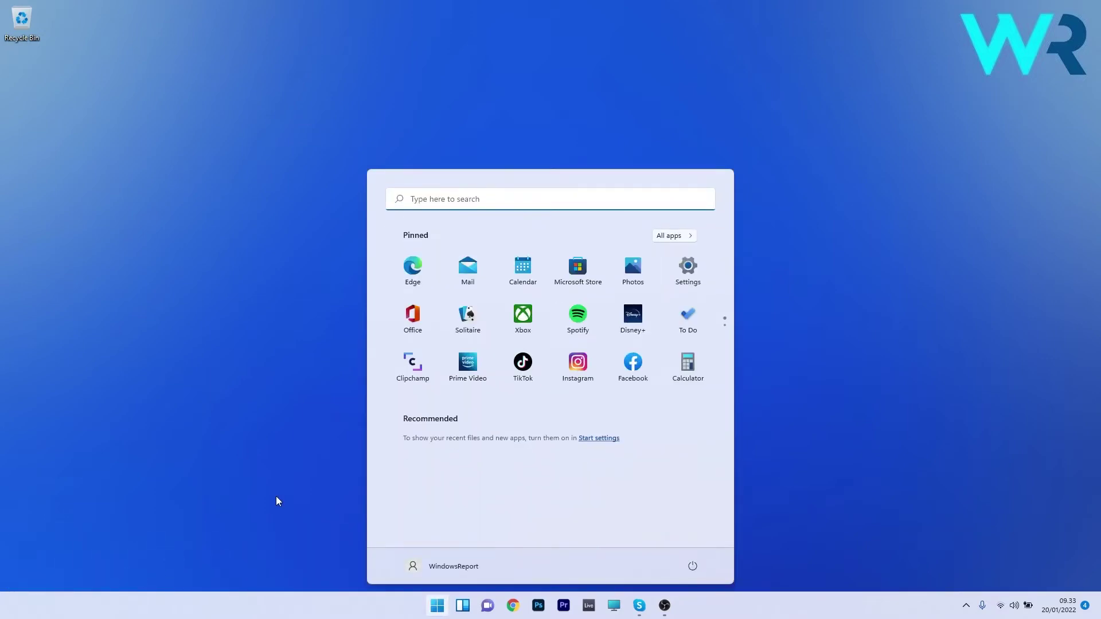
pyautogui.click(691, 271)
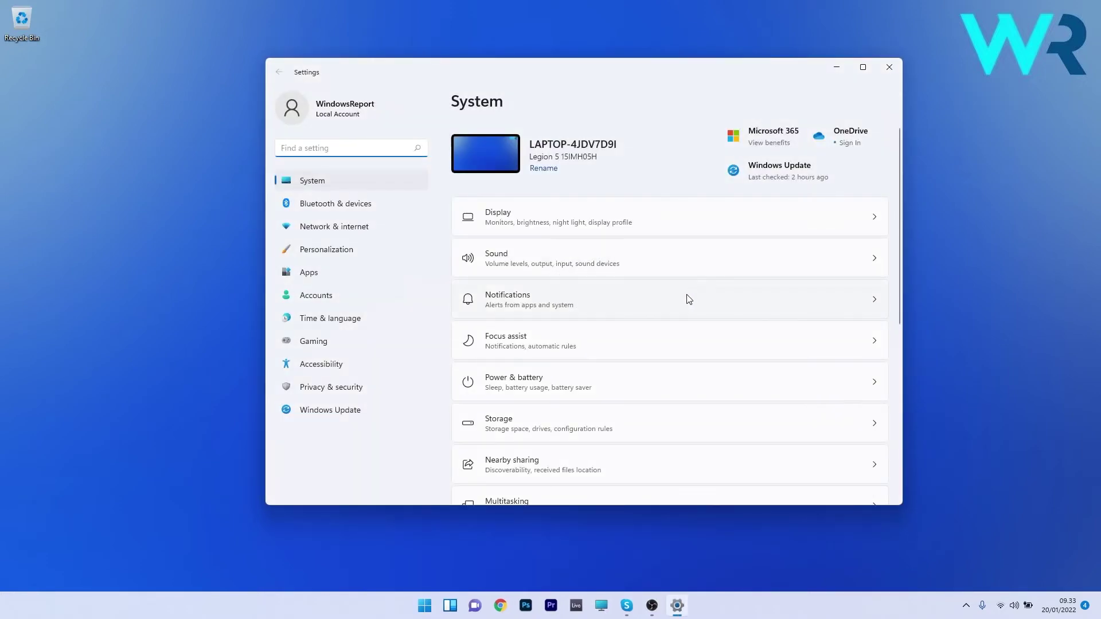
pyautogui.click(312, 186)
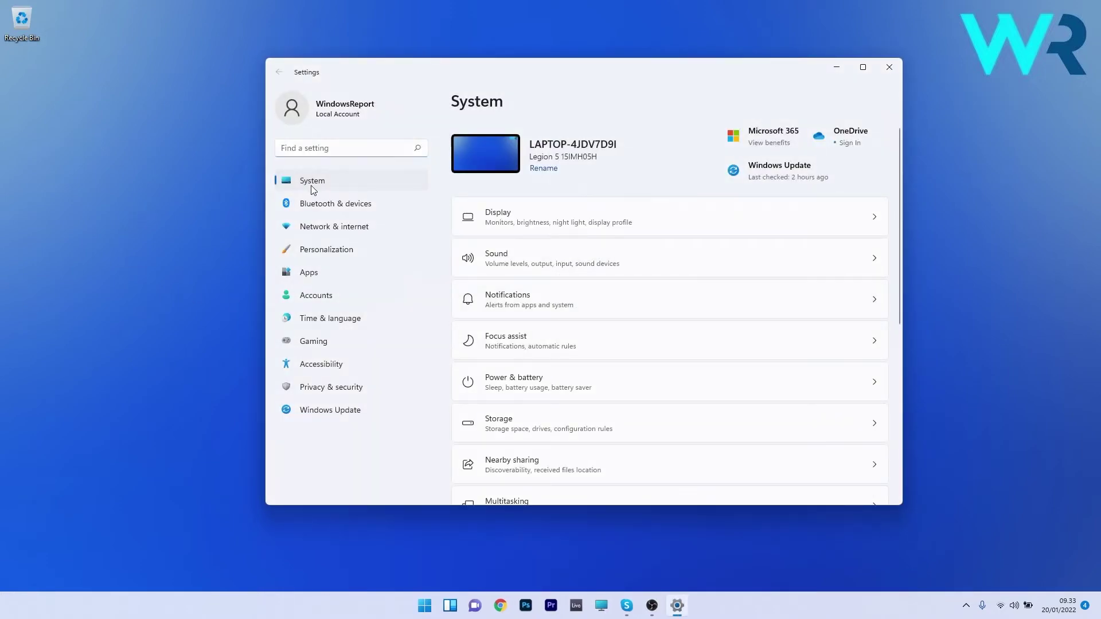
pyautogui.scroll(-5, 535, 253)
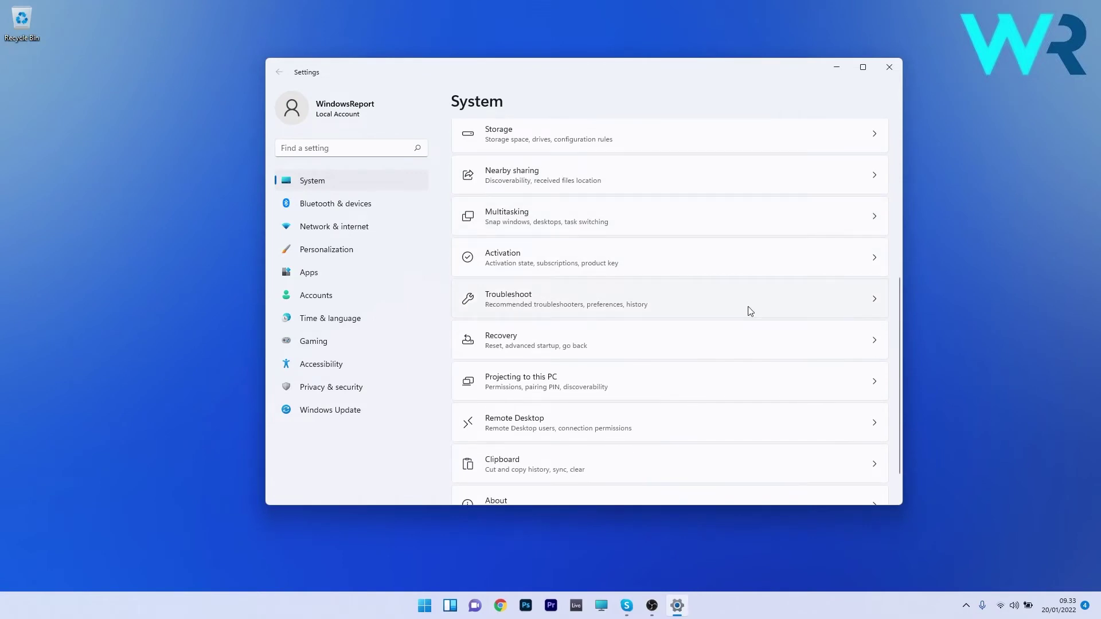
pyautogui.click(776, 309)
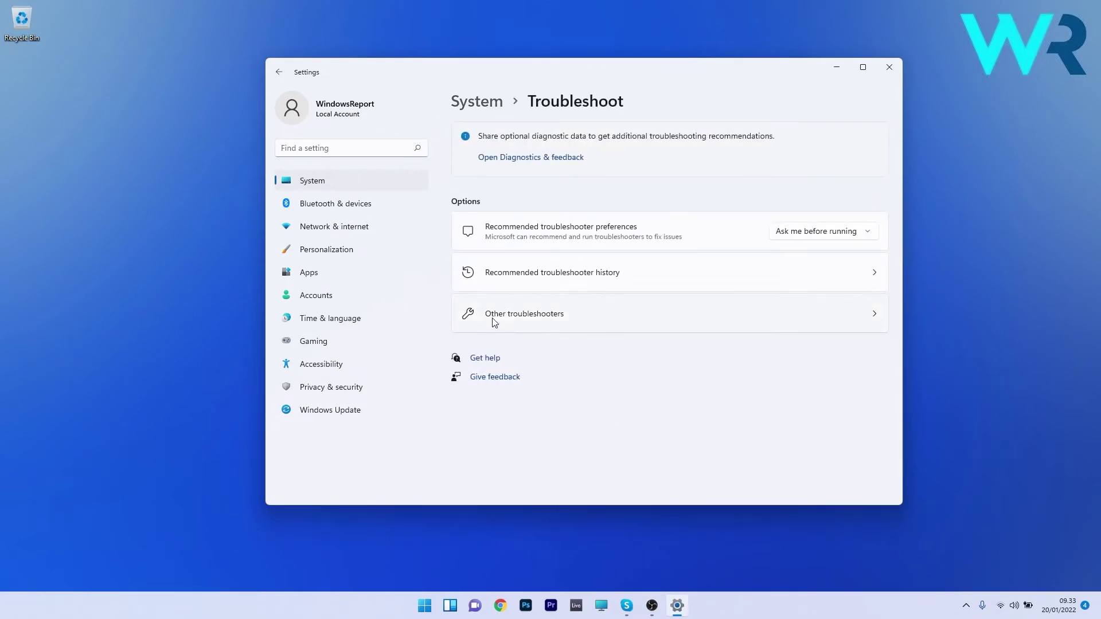
pyautogui.click(607, 324)
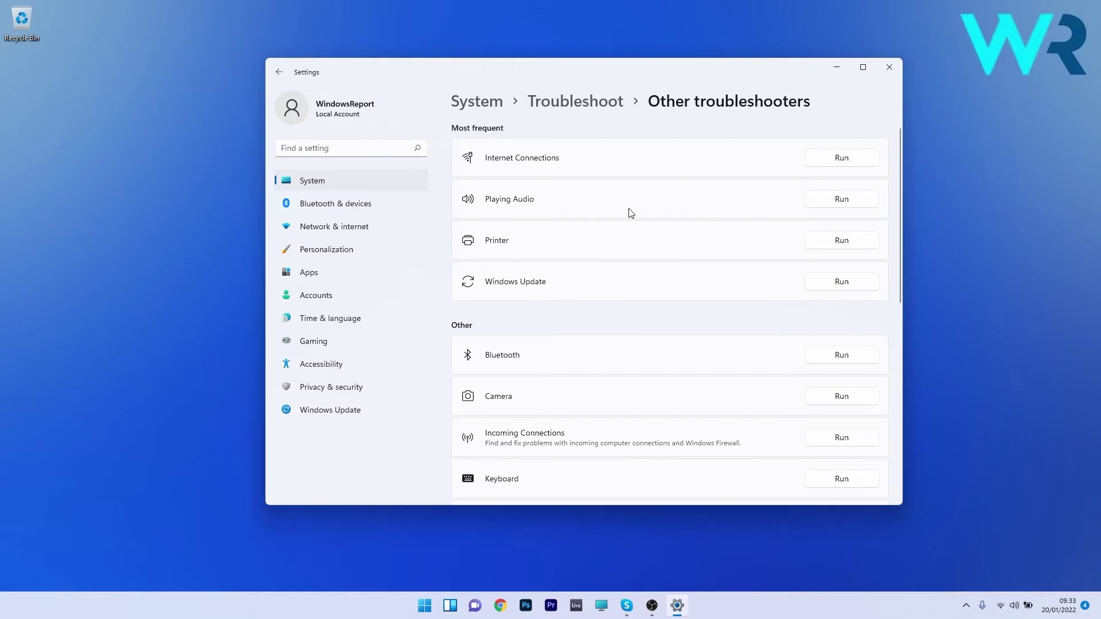
pyautogui.click(831, 202)
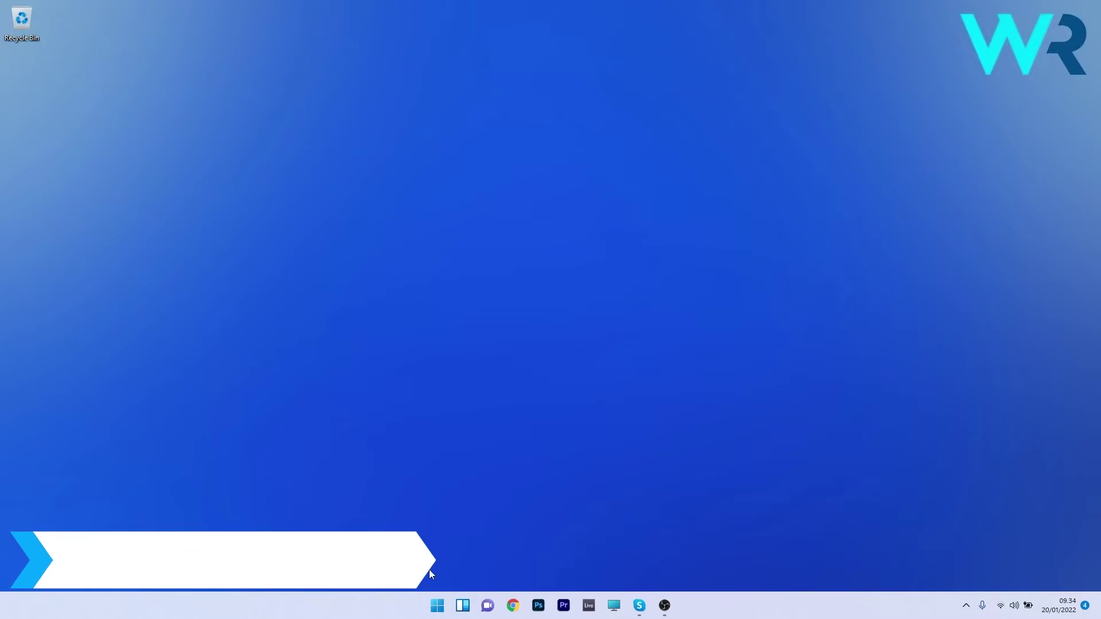
# Enable the Stereo Mix recording device in the 'Change system sounds' Sound dialog and confirm with OK
pyautogui.click(438, 611)
pyautogui.write('change s')
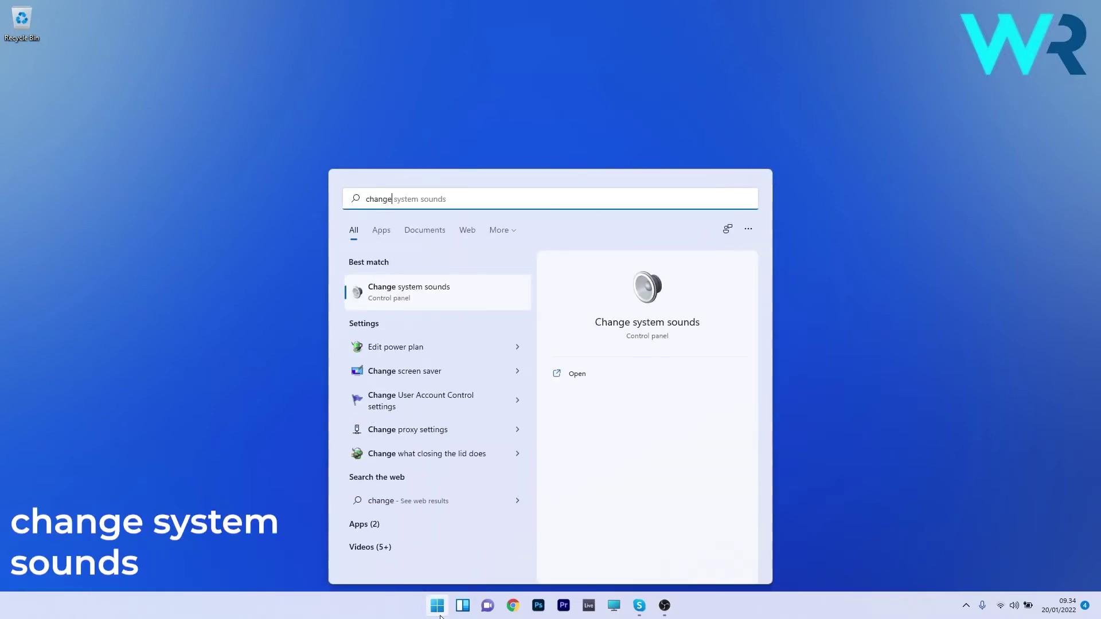
pyautogui.click(417, 295)
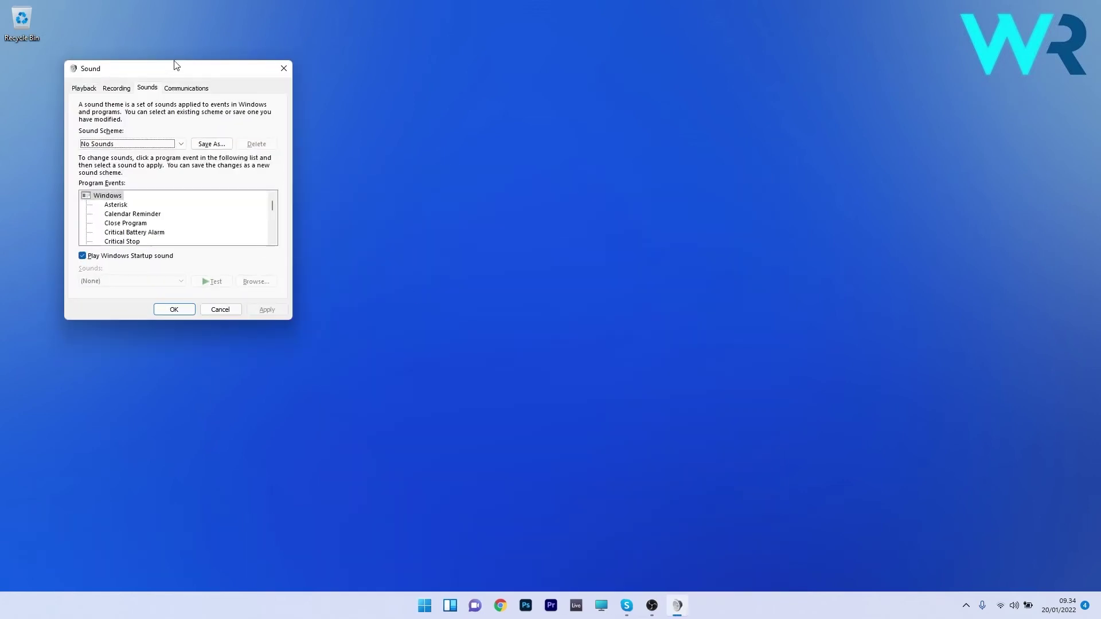
pyautogui.moveTo(175, 66); pyautogui.dragTo(469, 145)
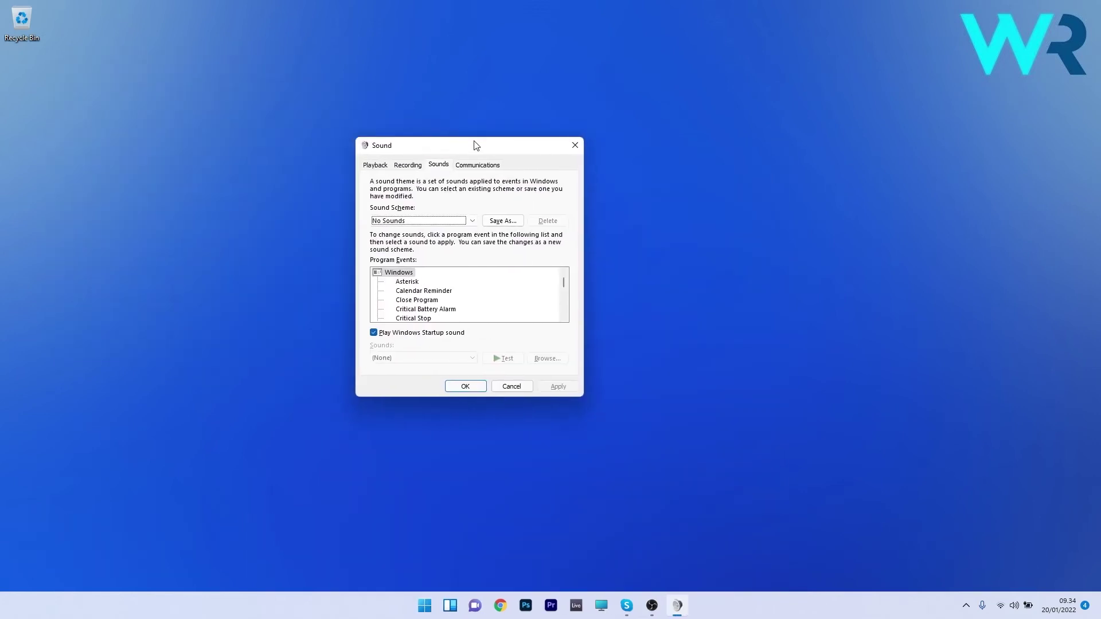
pyautogui.click(408, 168)
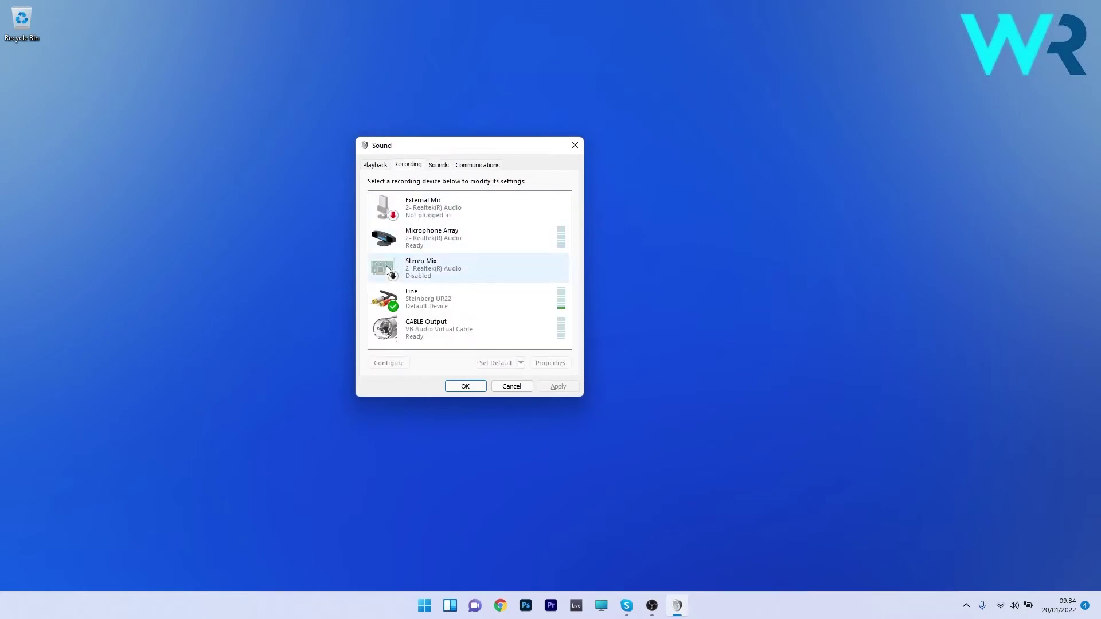
pyautogui.rightClick(429, 267)
pyautogui.click(467, 278)
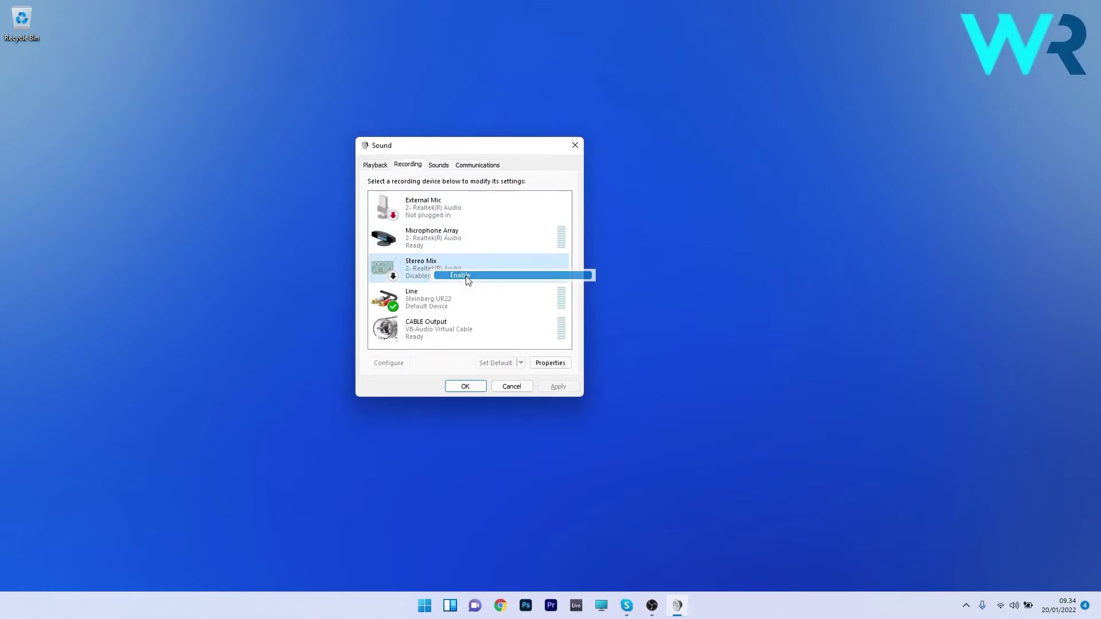
pyautogui.click(465, 387)
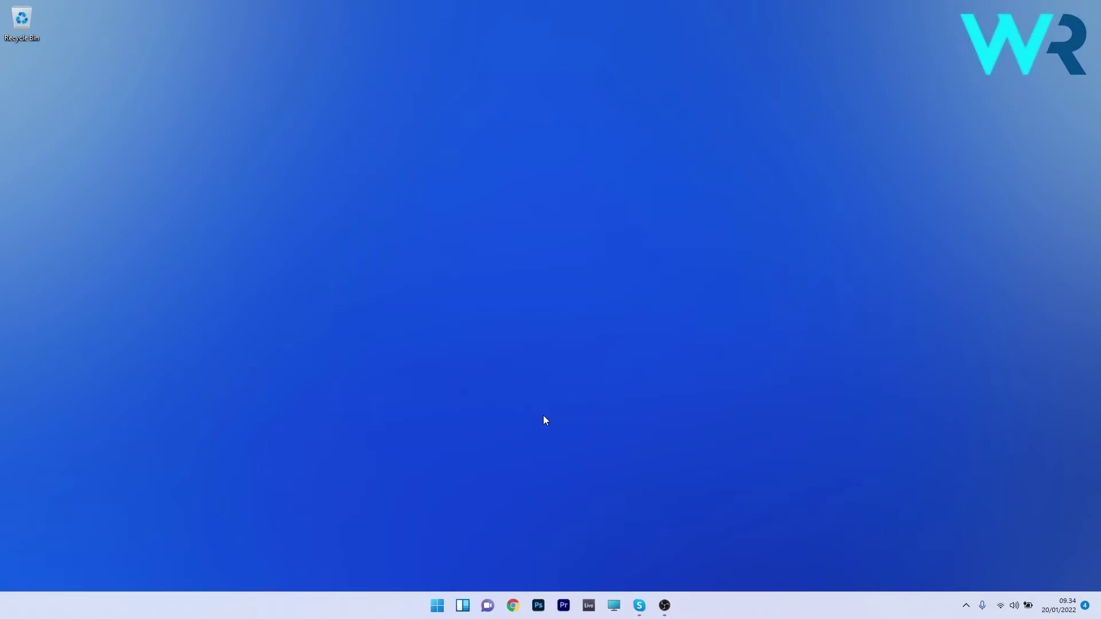
# Launch Skype and bring up its Audio & Video settings
pyautogui.click(639, 606)
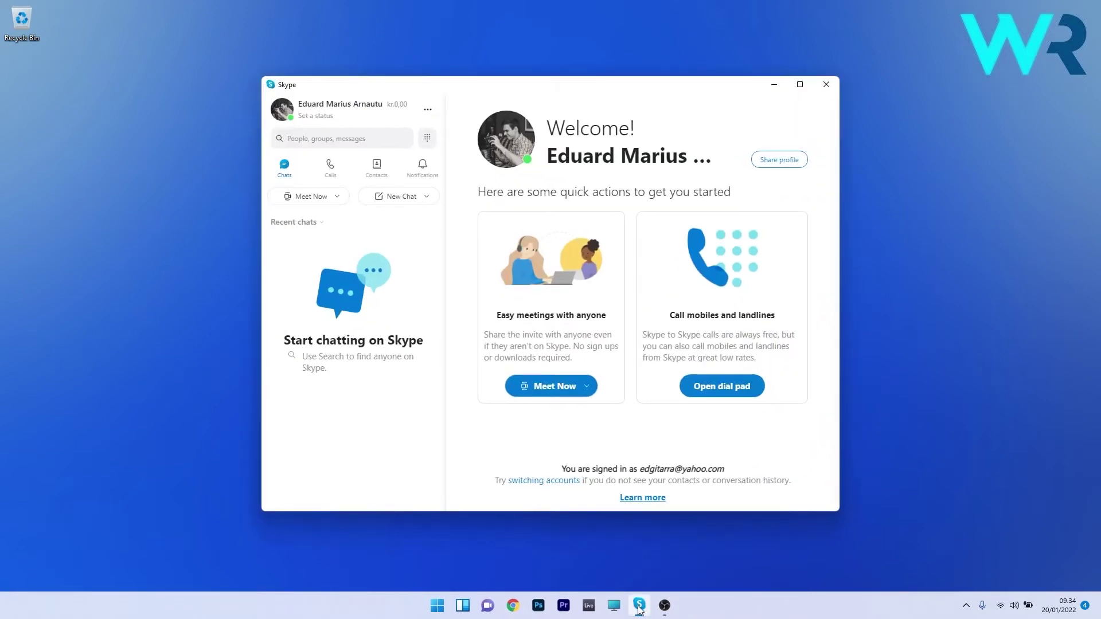
pyautogui.click(428, 113)
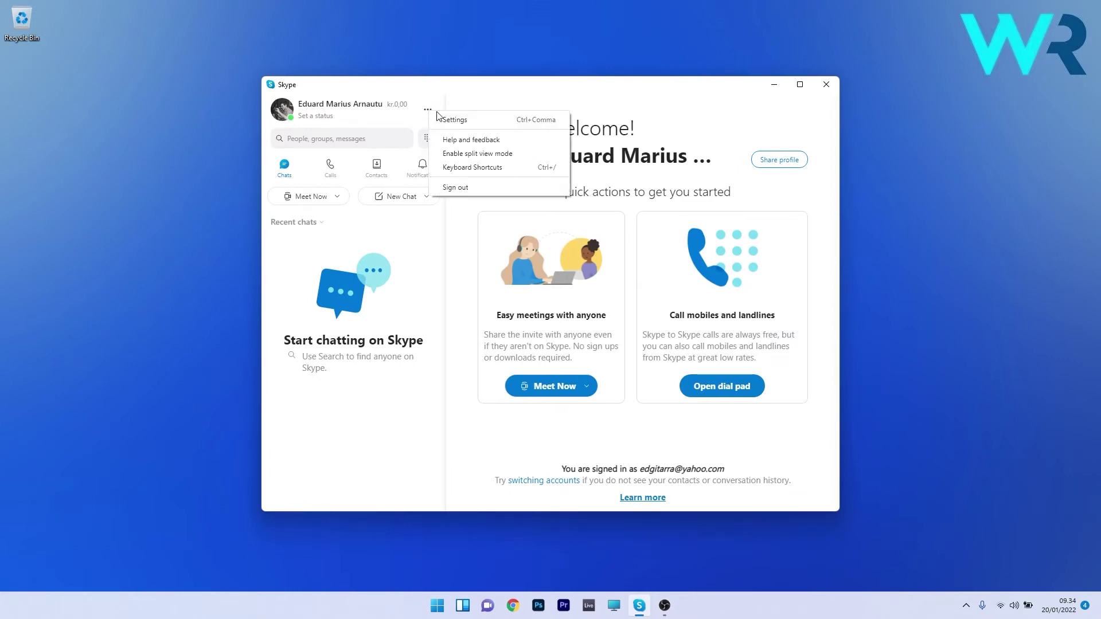
pyautogui.click(496, 126)
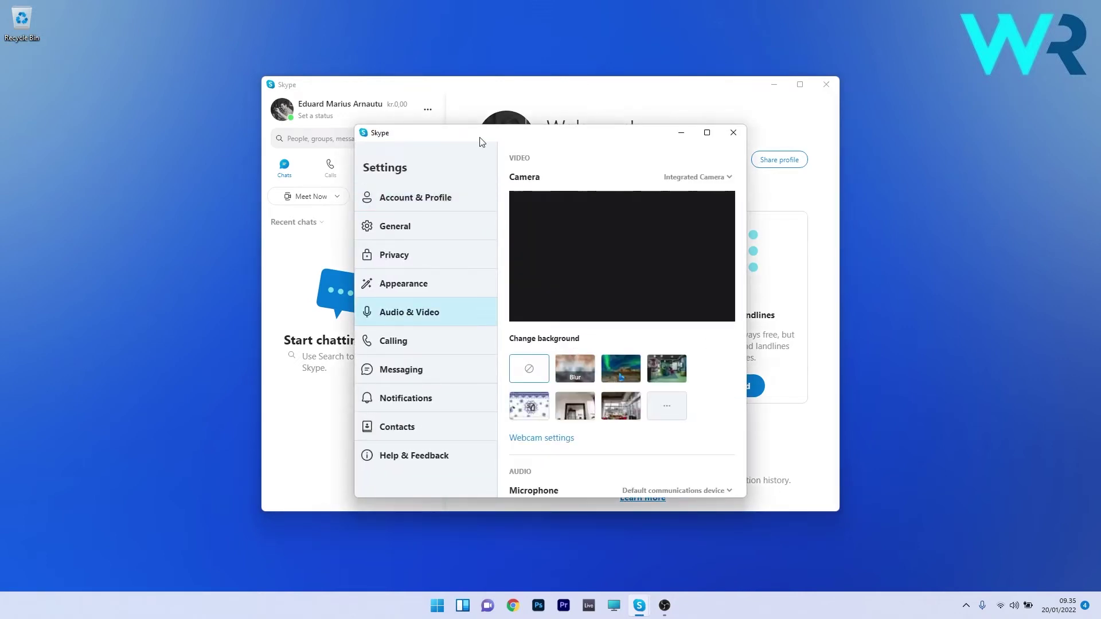
pyautogui.click(440, 320)
pyautogui.scroll(-4, 619, 189)
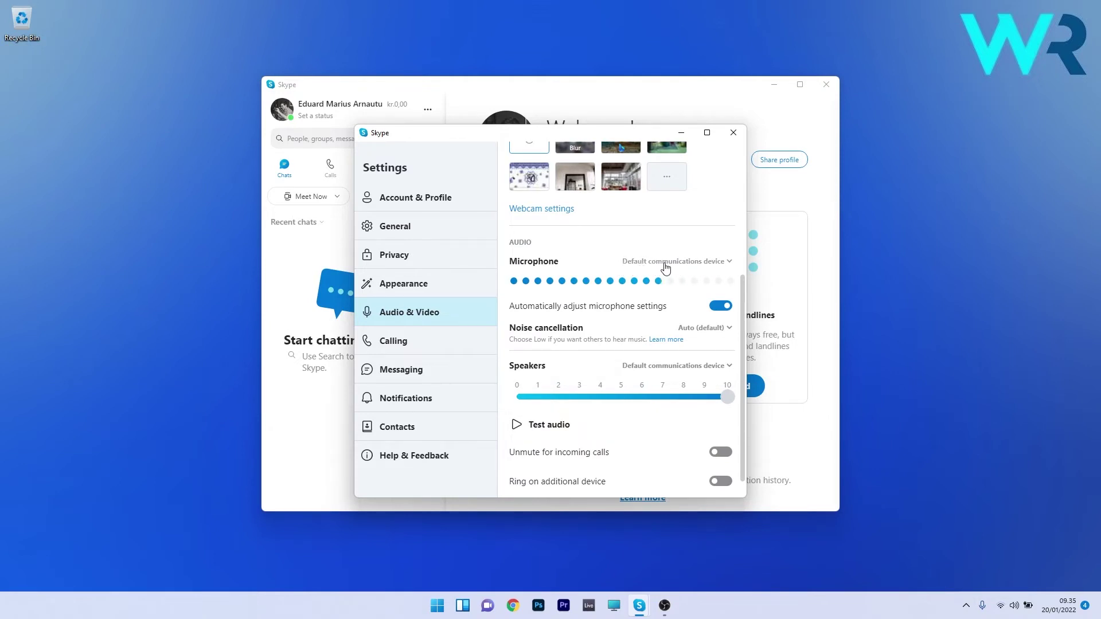
# Choose Stereo Mix (2- Realtek(R) Audio) as Skype's microphone, then close Skype
pyautogui.click(703, 267)
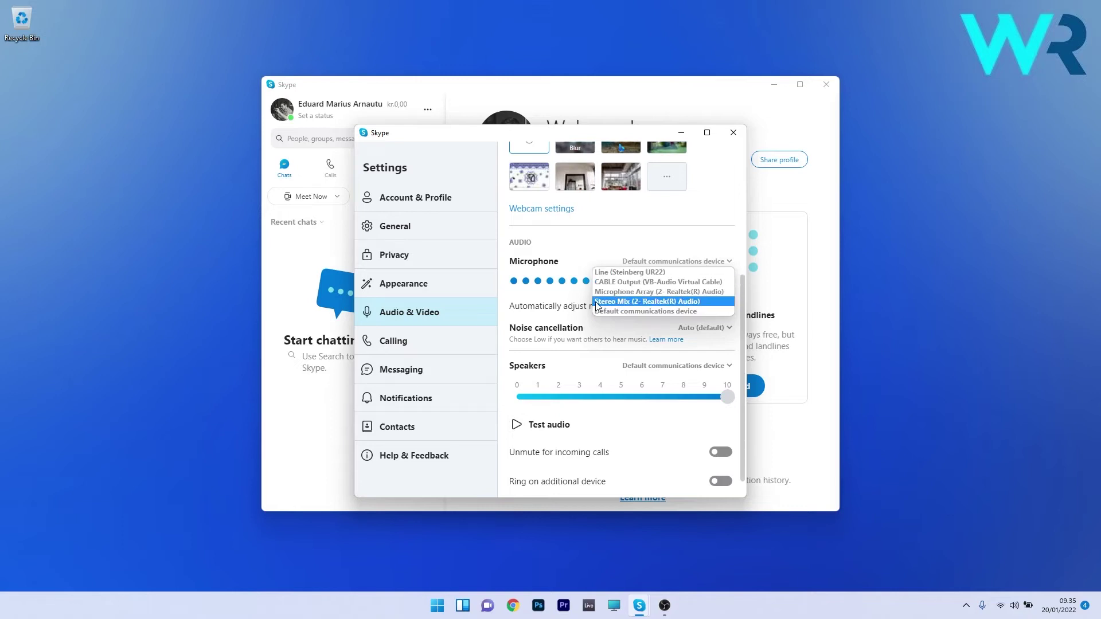
pyautogui.click(651, 302)
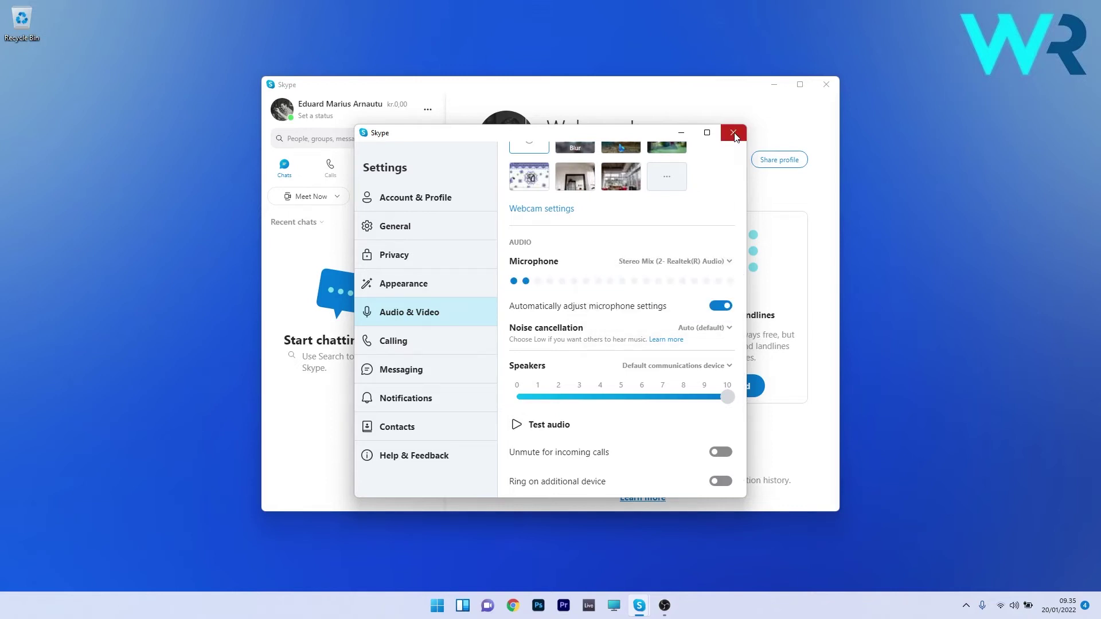
pyautogui.click(734, 133)
pyautogui.click(825, 84)
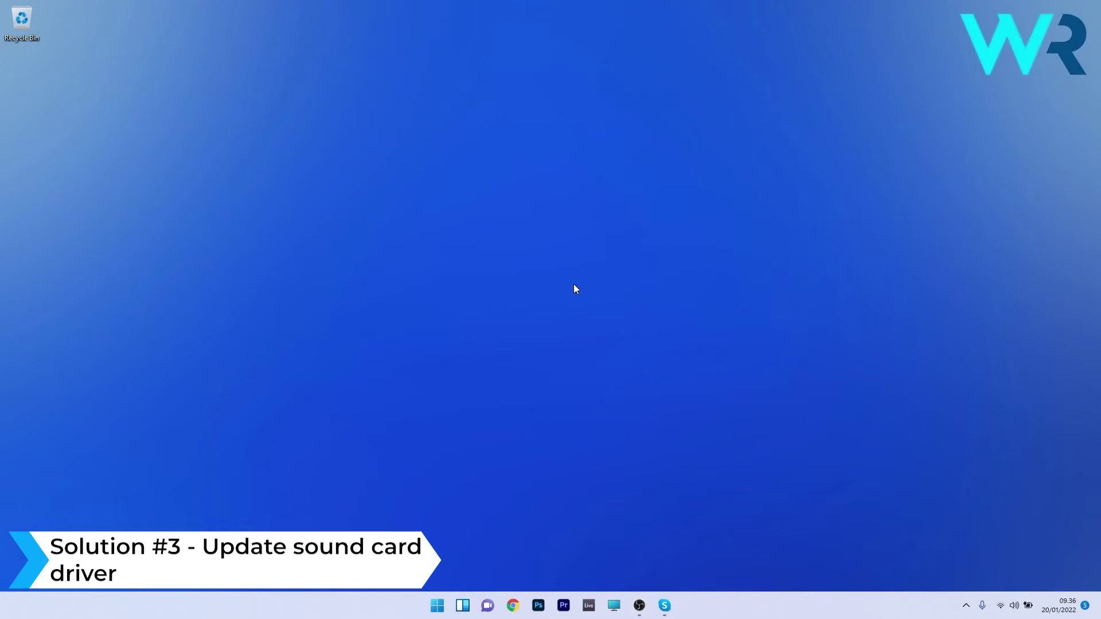
# Open Device Manager and expand Sound, video and game controllers
pyautogui.rightClick(436, 607)
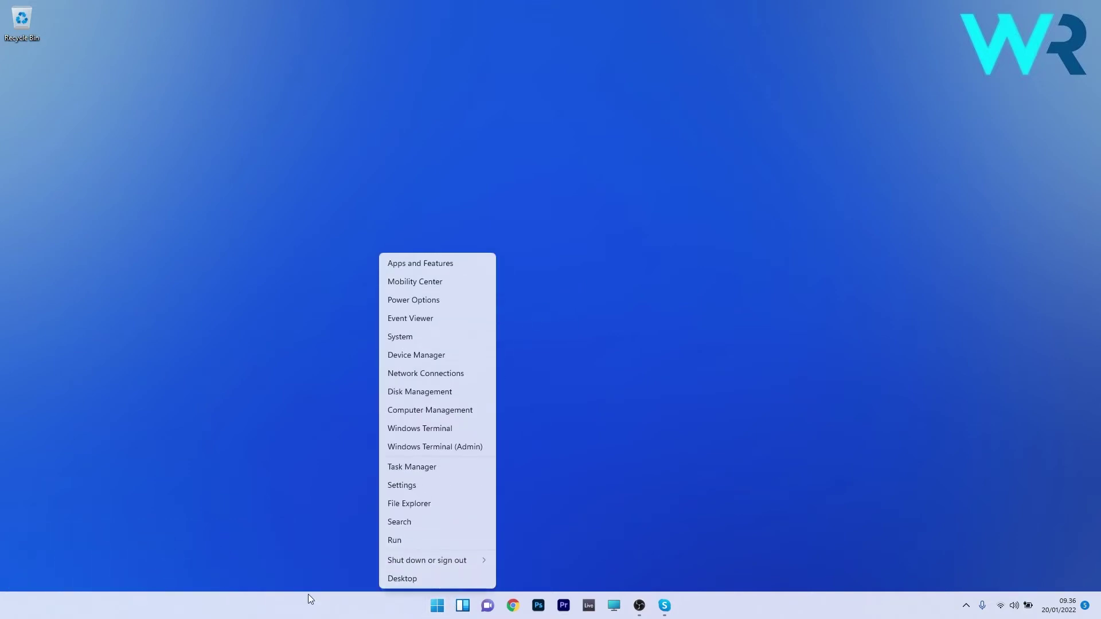
pyautogui.click(456, 355)
pyautogui.moveTo(322, 62); pyautogui.dragTo(486, 89)
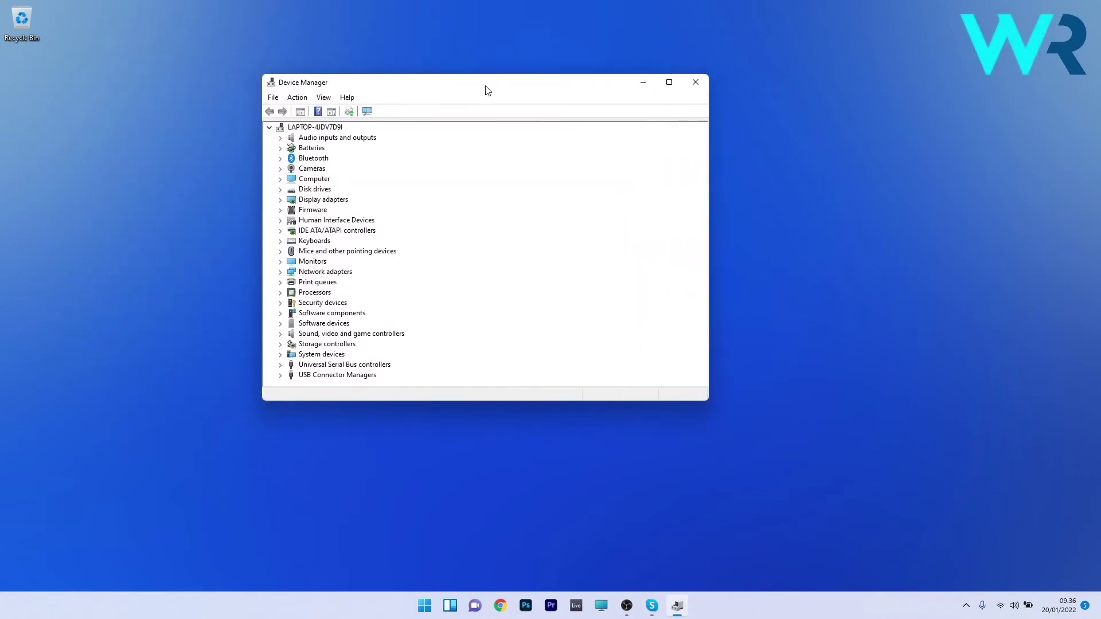
pyautogui.doubleClick(350, 334)
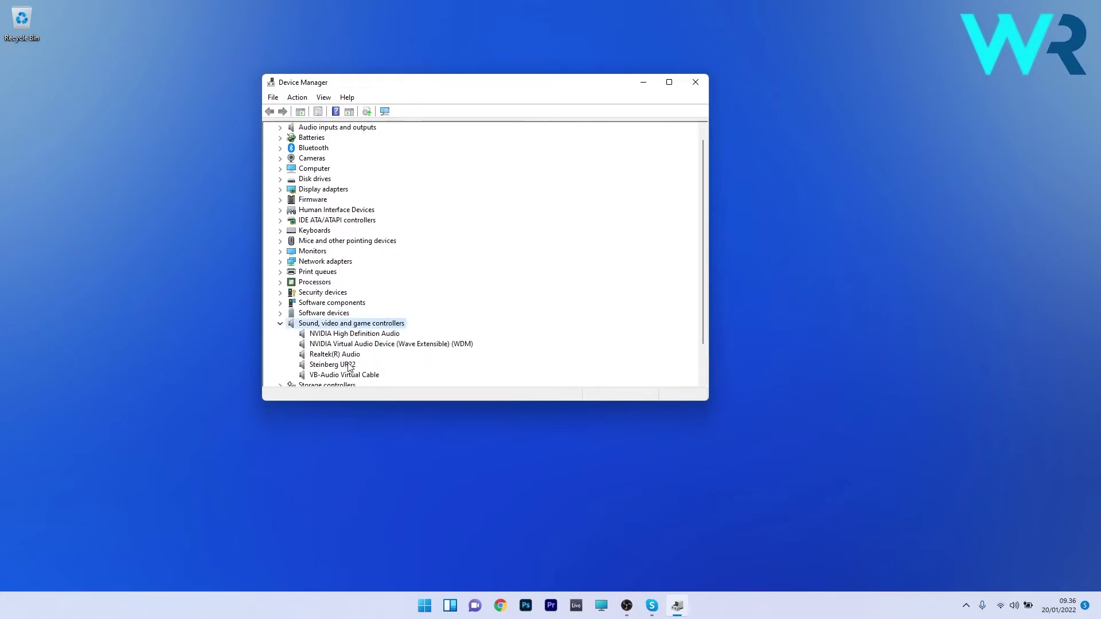
# Search automatically for a Realtek(R) Audio driver update, then close the result and Device Manager
pyautogui.rightClick(343, 355)
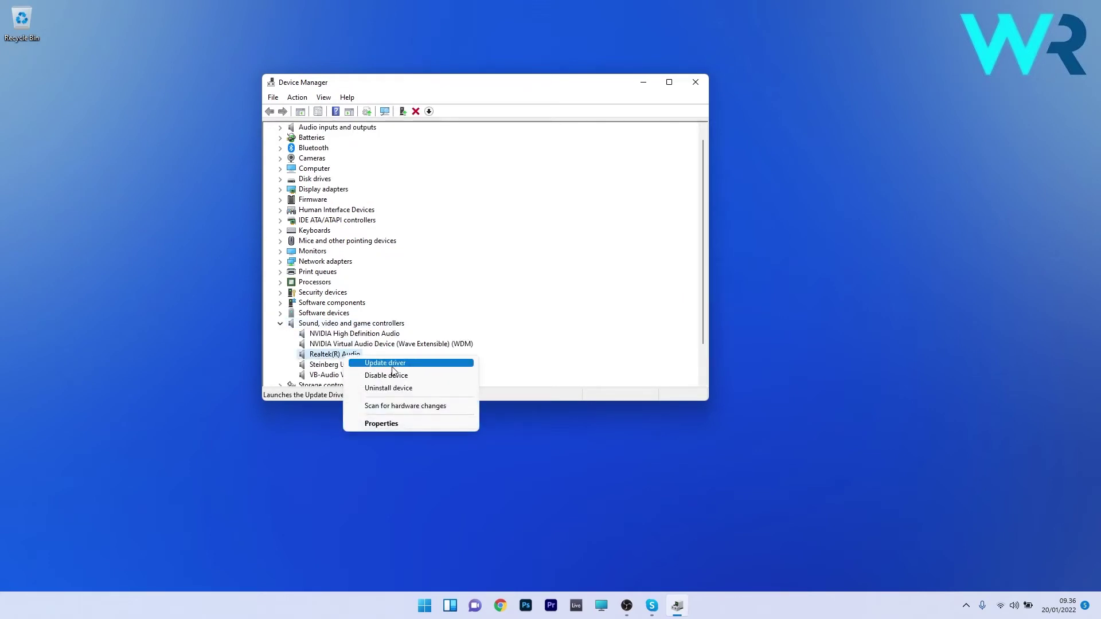
pyautogui.click(424, 365)
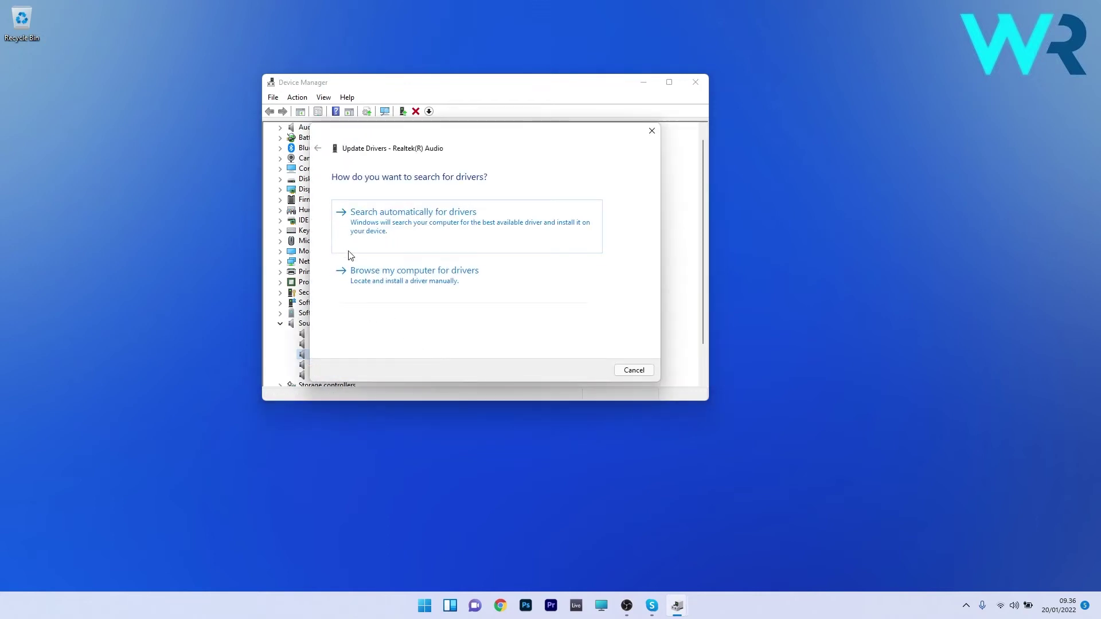
pyautogui.click(443, 229)
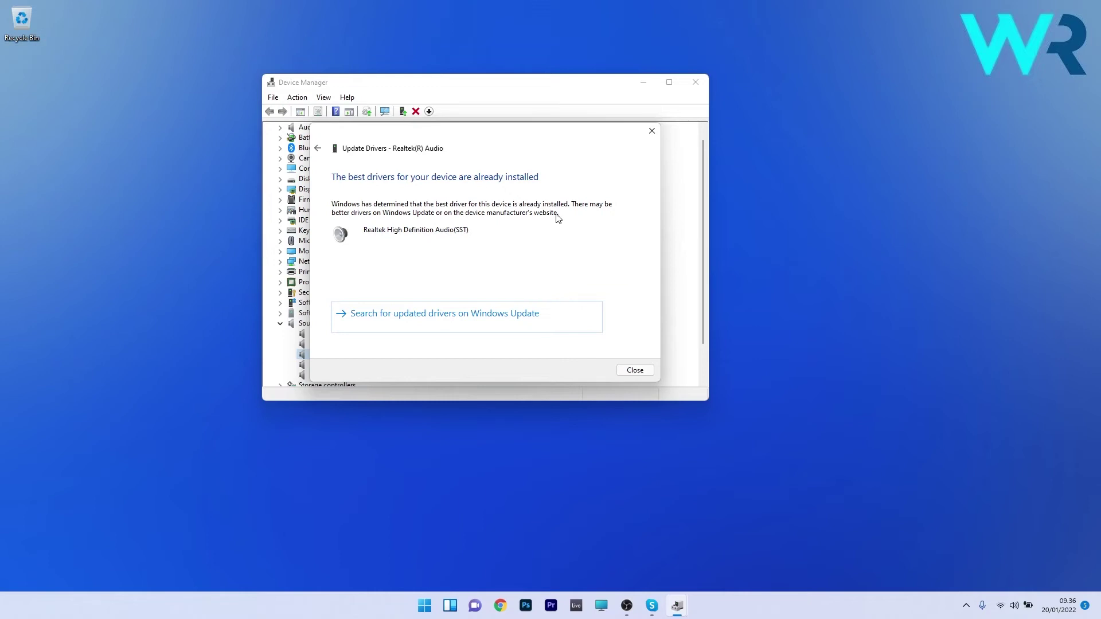
pyautogui.click(651, 131)
pyautogui.click(700, 83)
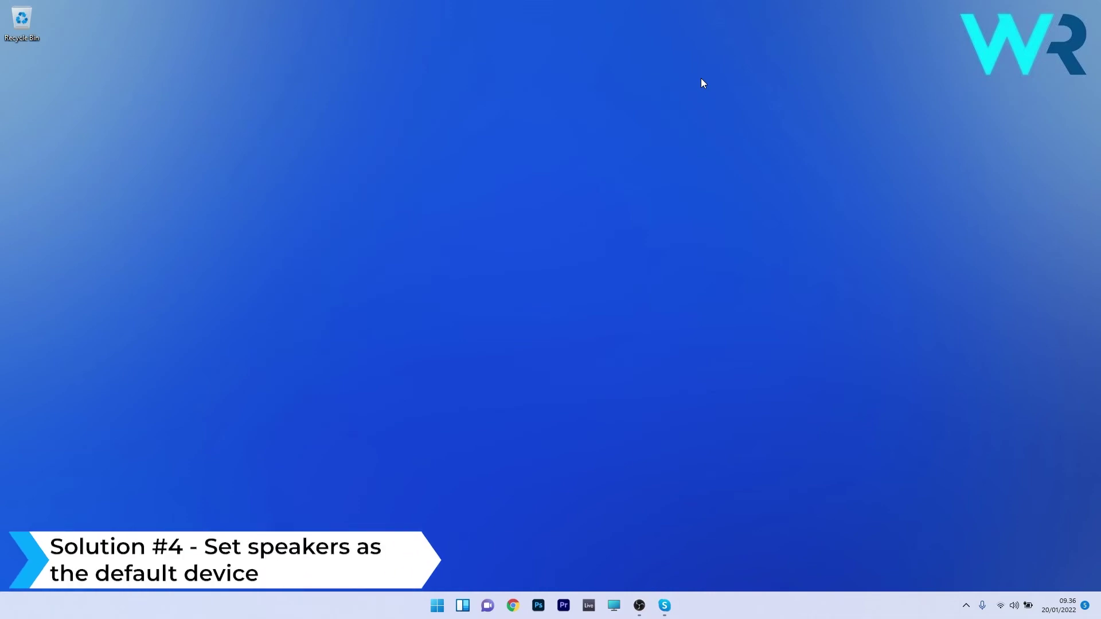
# Set Speakers (2- Realtek(R) Audio) as the default playback device in the Sound dialog and confirm with OK
pyautogui.click(437, 606)
pyautogui.write('change')
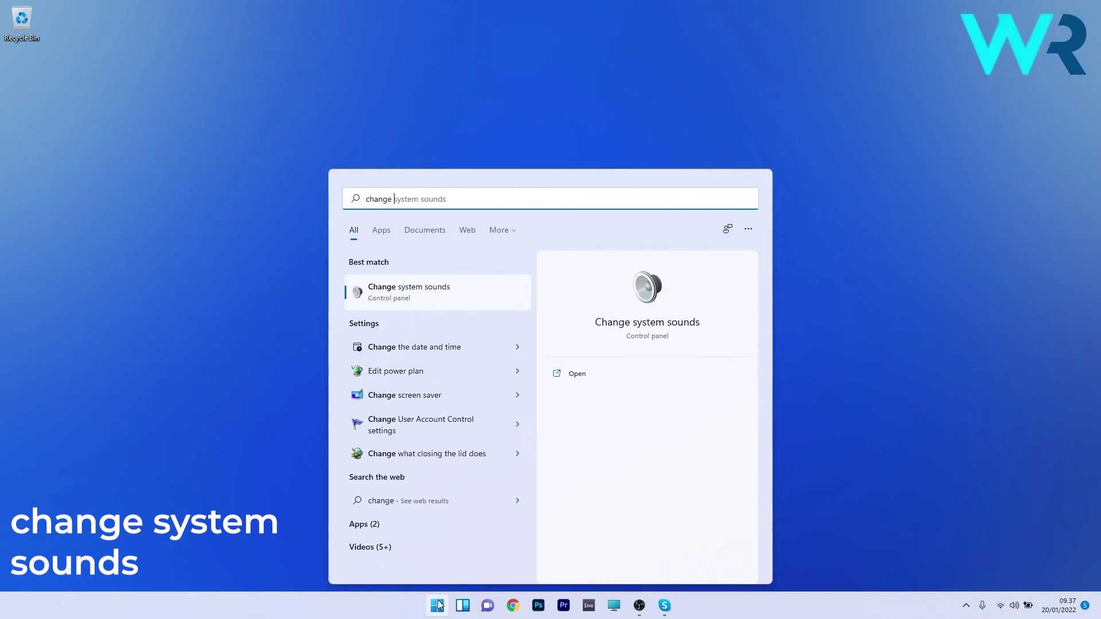
pyautogui.click(426, 293)
pyautogui.moveTo(157, 49); pyautogui.dragTo(457, 140)
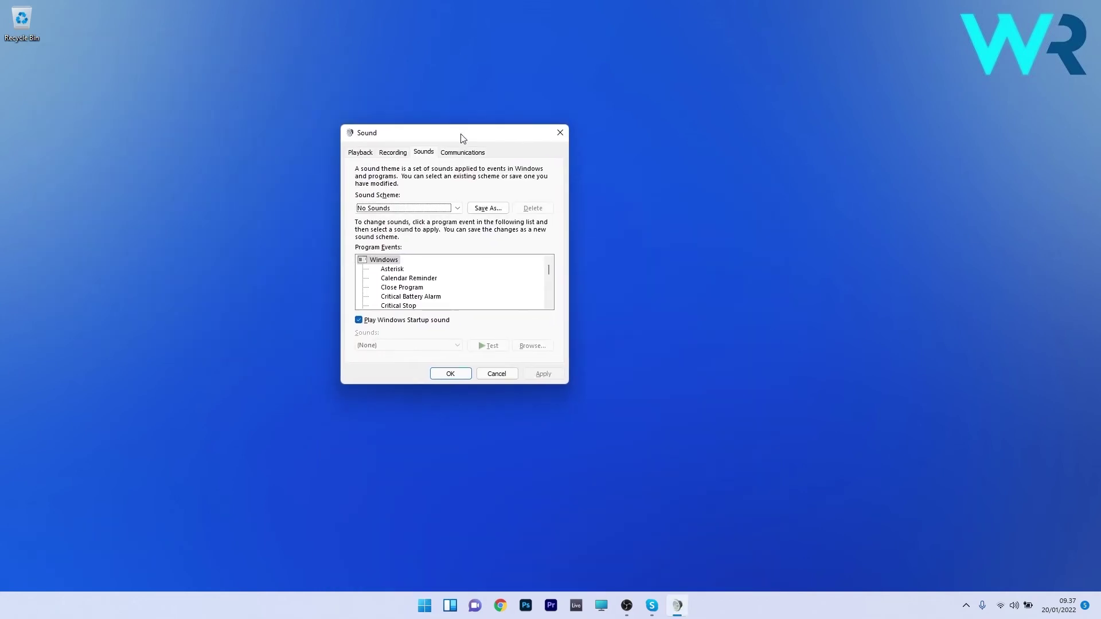
pyautogui.click(361, 154)
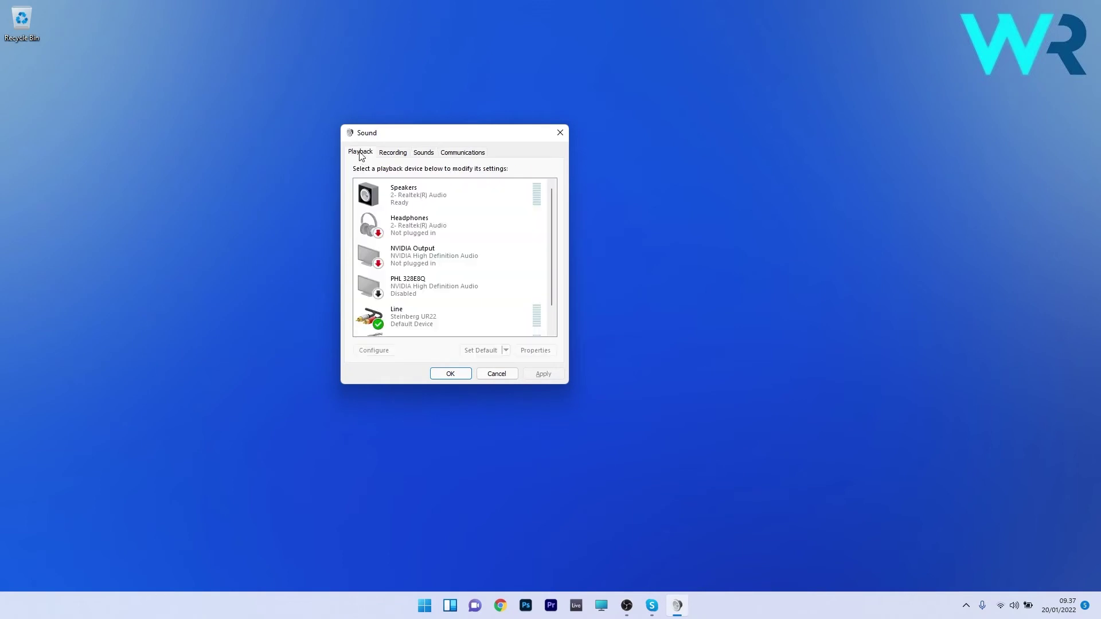
pyautogui.rightClick(414, 192)
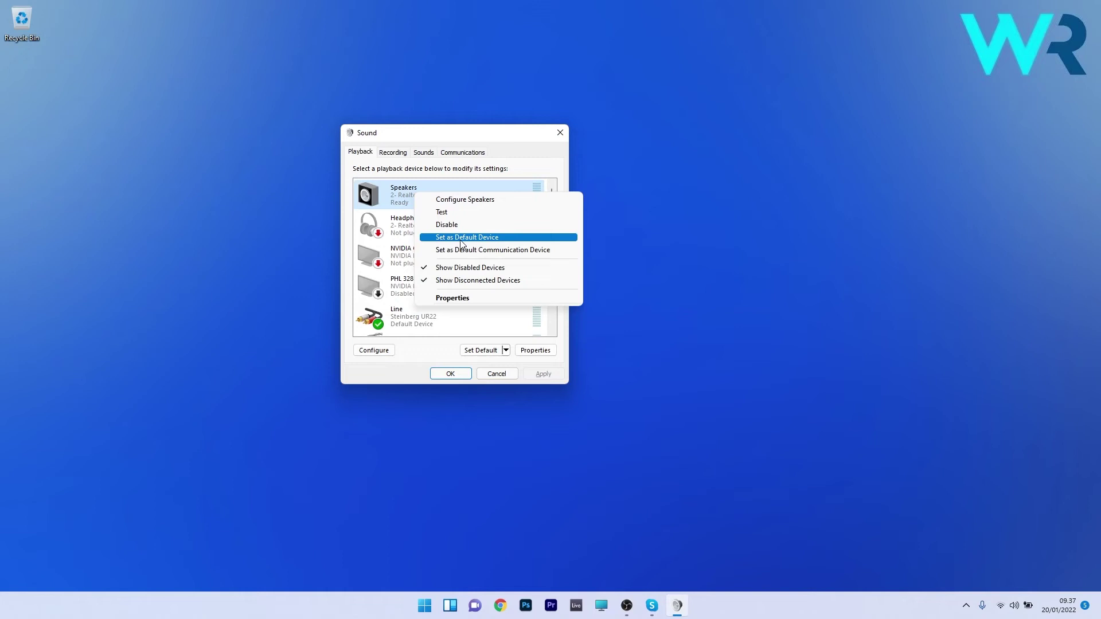
pyautogui.click(482, 237)
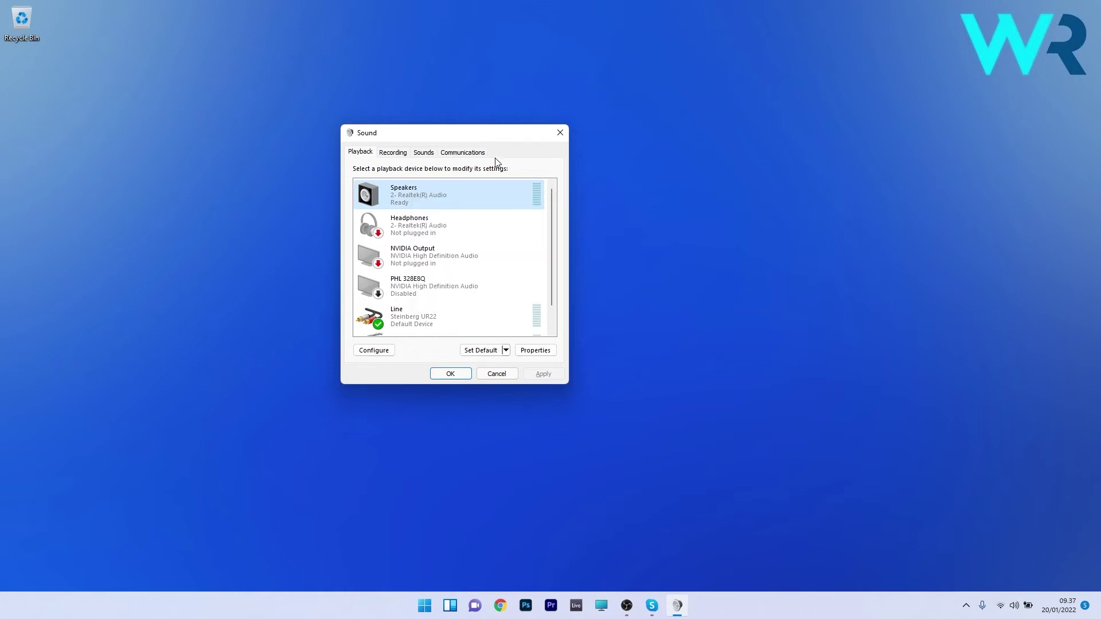
pyautogui.click(450, 374)
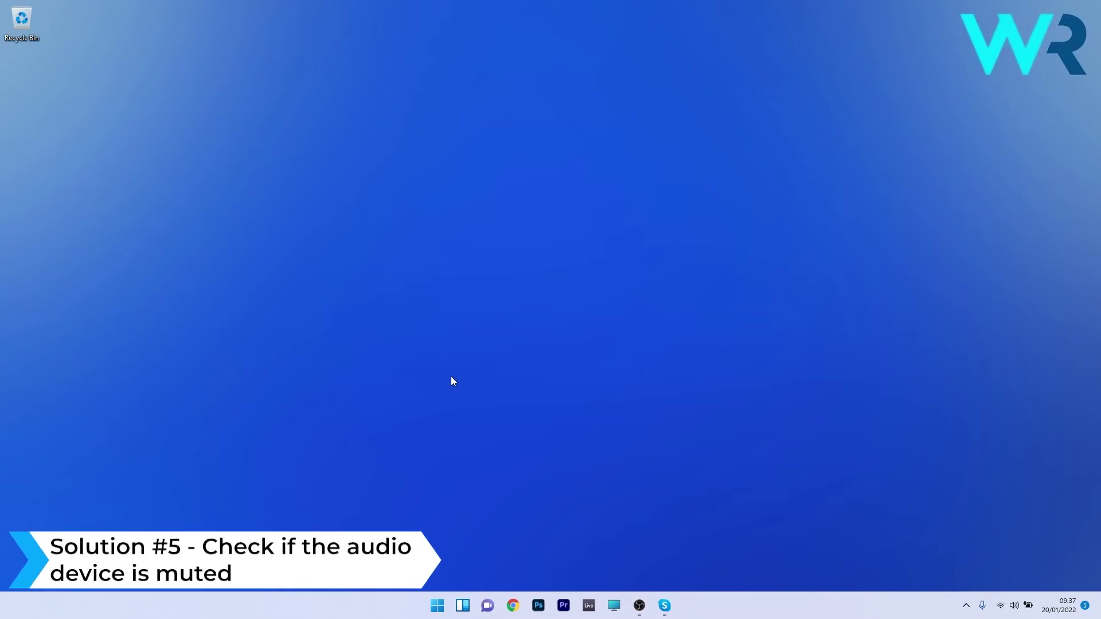
pyautogui.click(437, 609)
pyautogui.write('change')
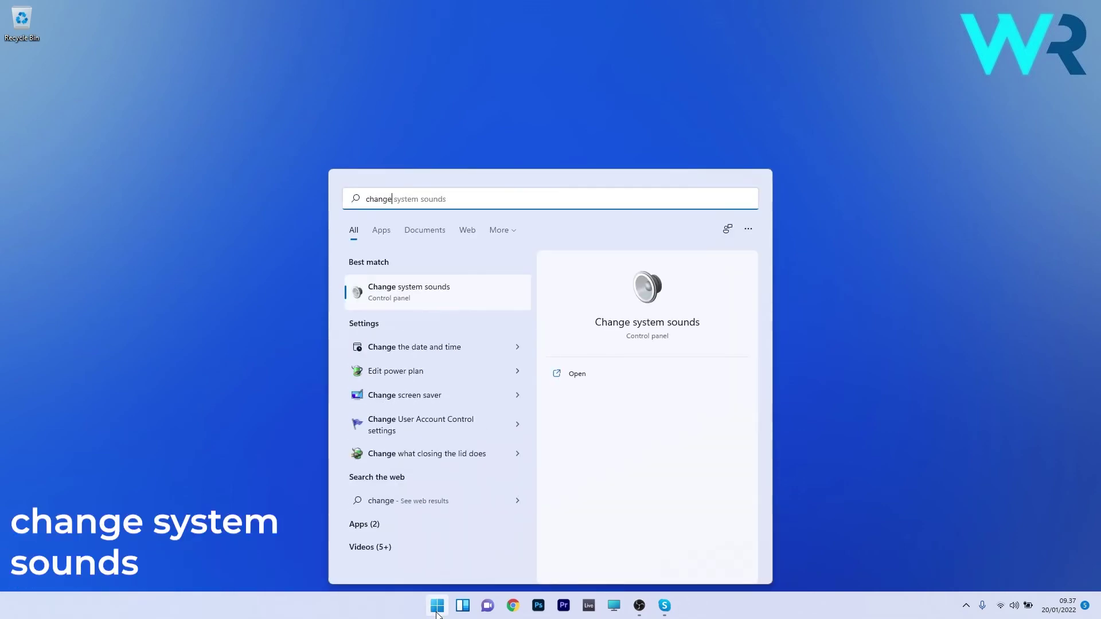
pyautogui.click(447, 293)
pyautogui.moveTo(223, 81); pyautogui.dragTo(455, 120)
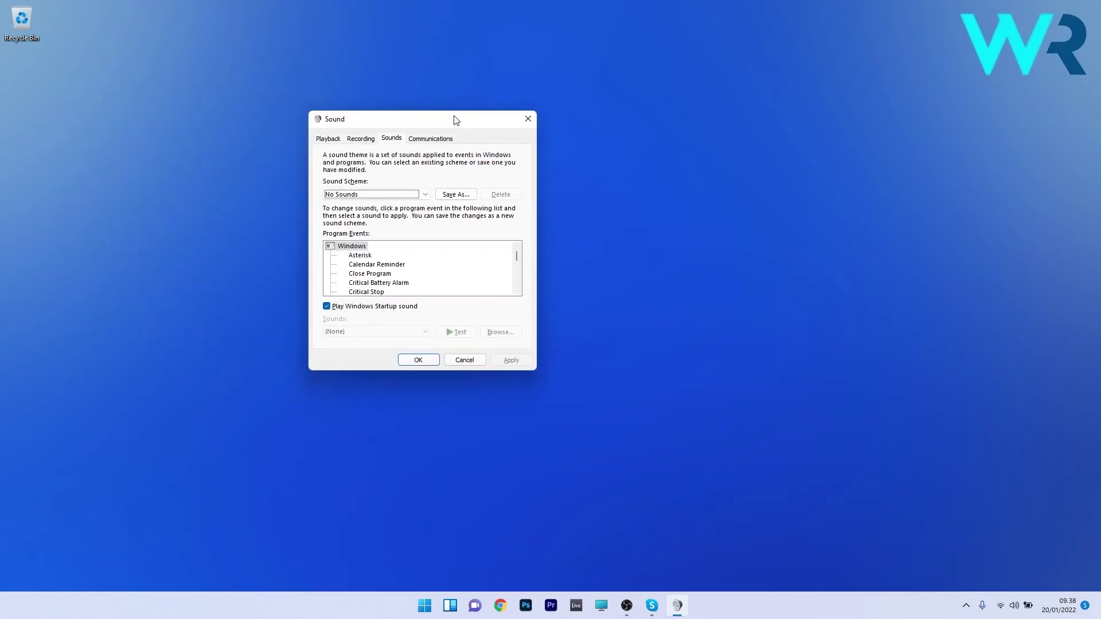
pyautogui.click(329, 140)
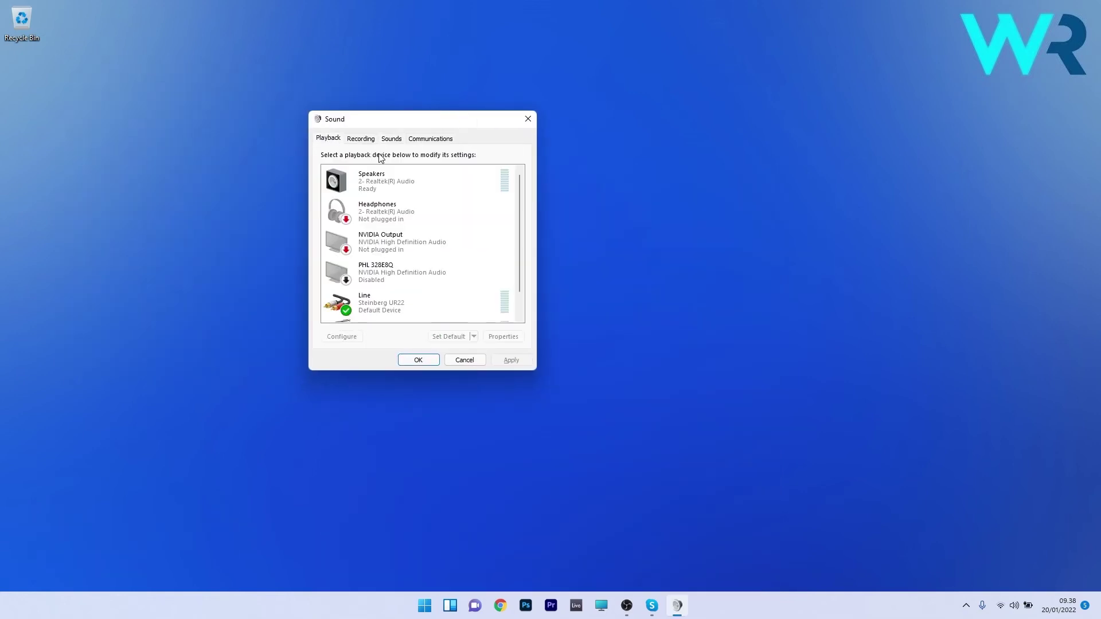
pyautogui.click(376, 181)
pyautogui.rightClick(376, 182)
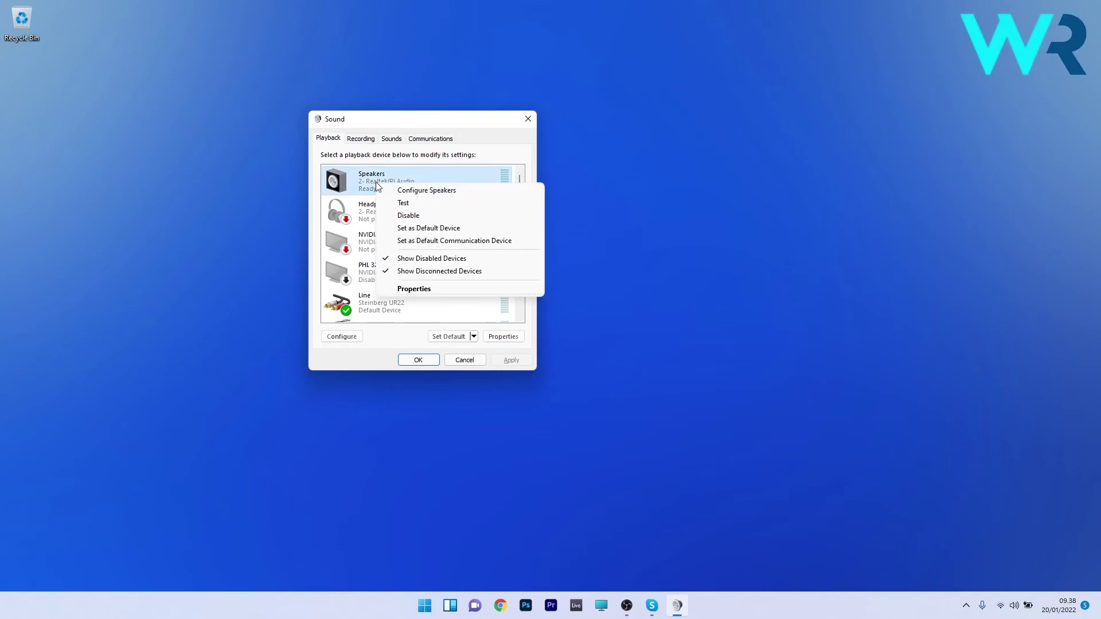
pyautogui.click(402, 290)
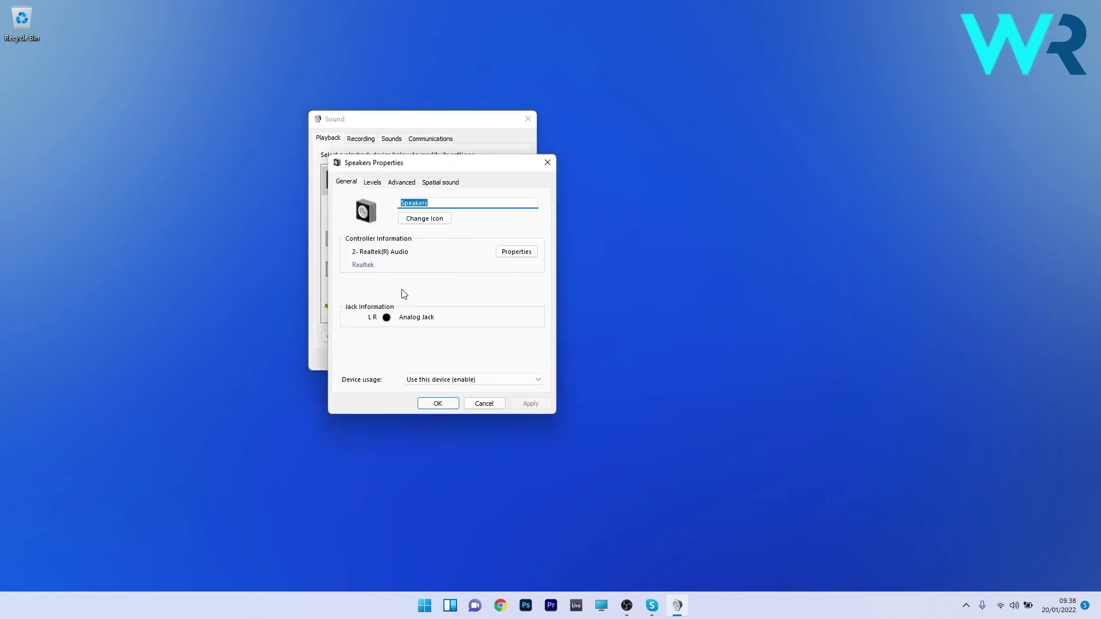
pyautogui.click(371, 183)
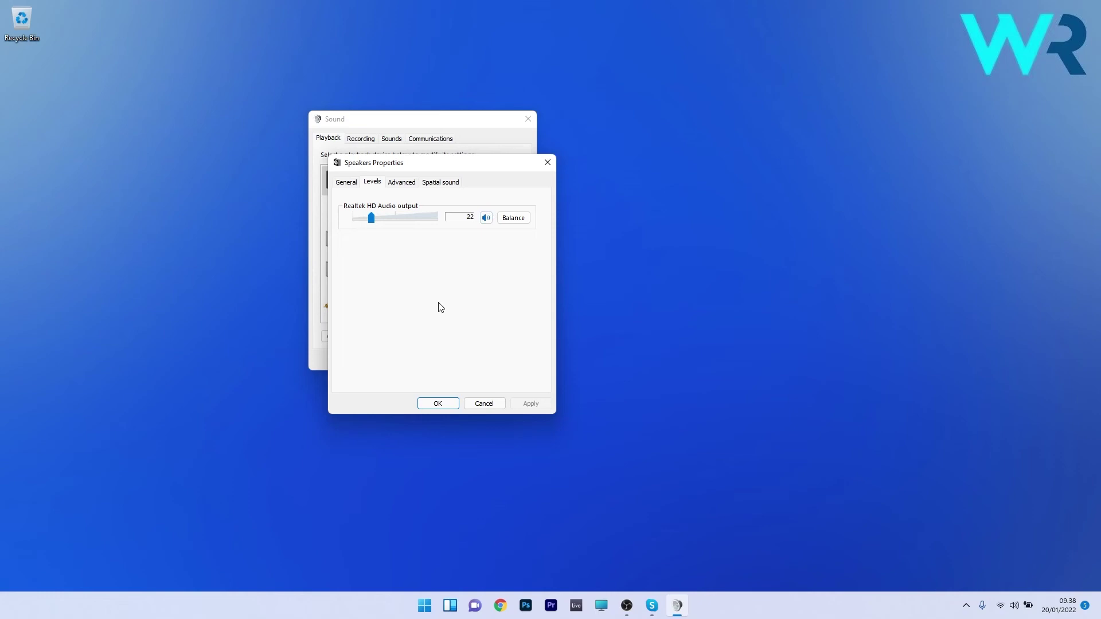
pyautogui.click(429, 404)
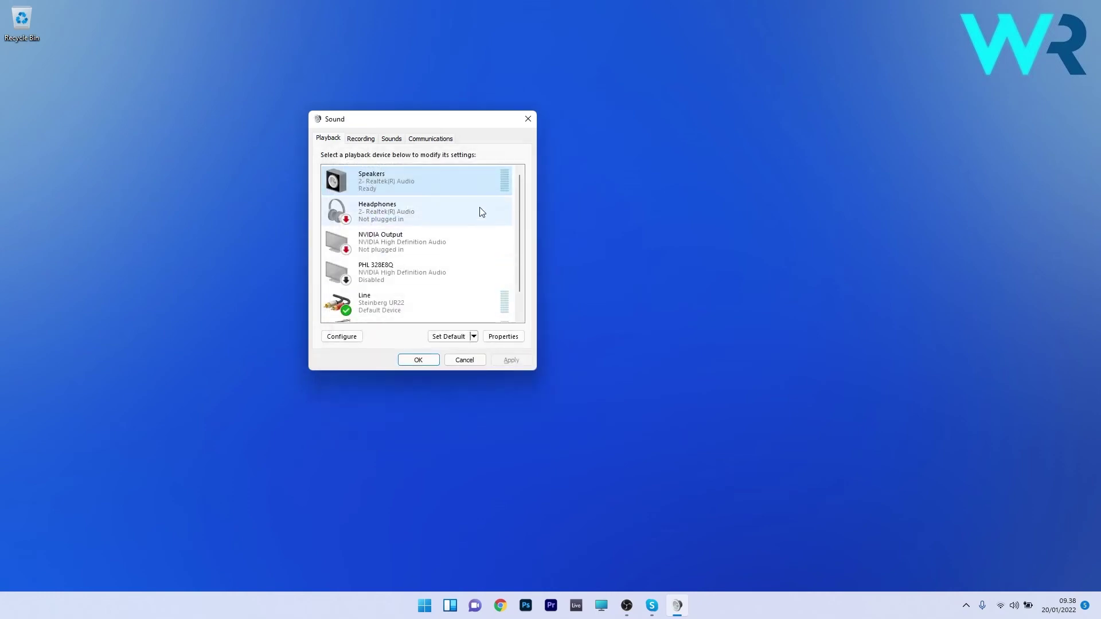
pyautogui.click(527, 119)
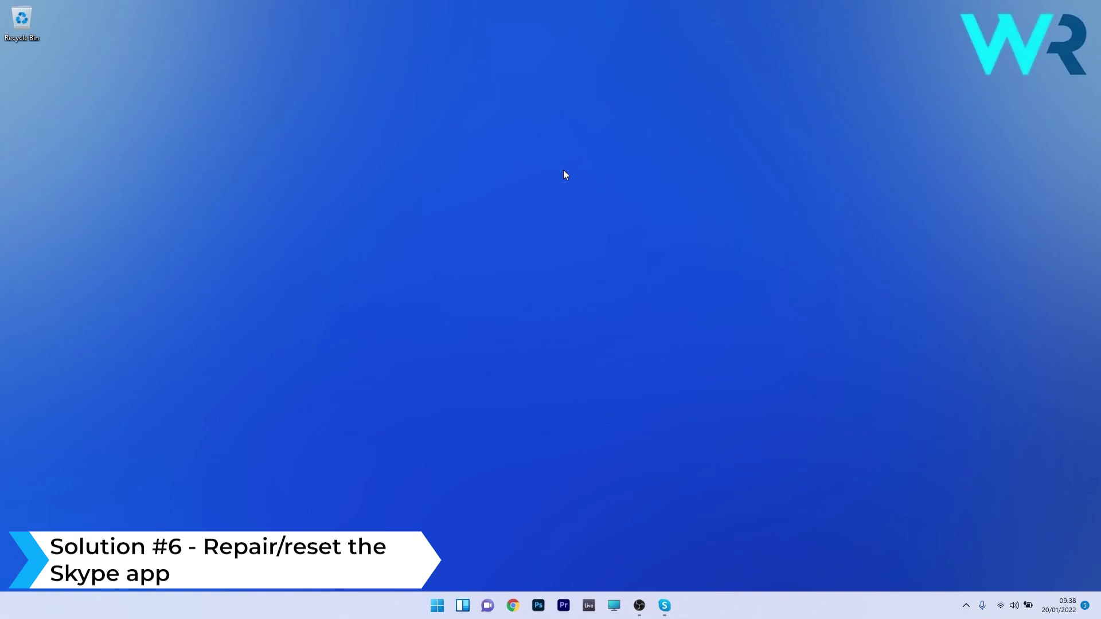
# Search the installed apps list in Settings > Apps for 'skype'
pyautogui.click(437, 606)
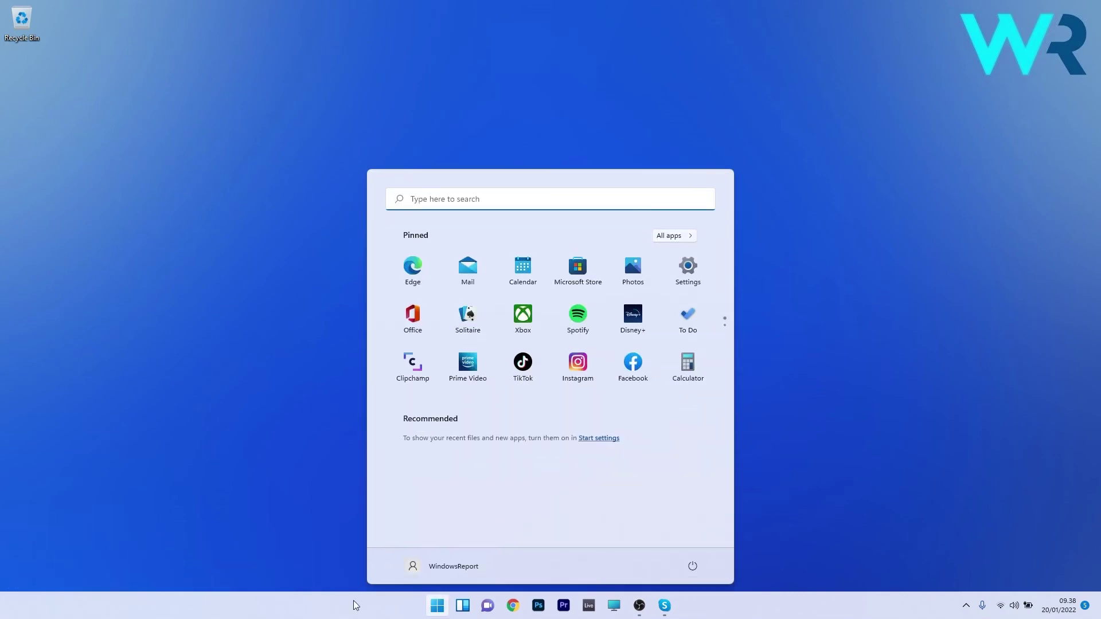
pyautogui.click(688, 266)
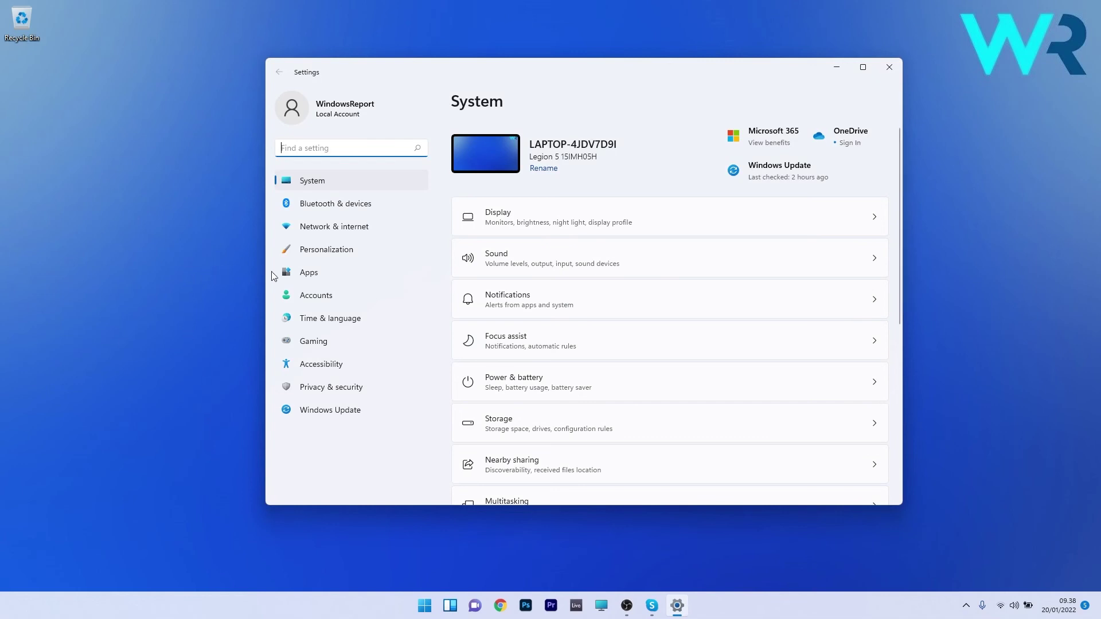
pyautogui.click(314, 274)
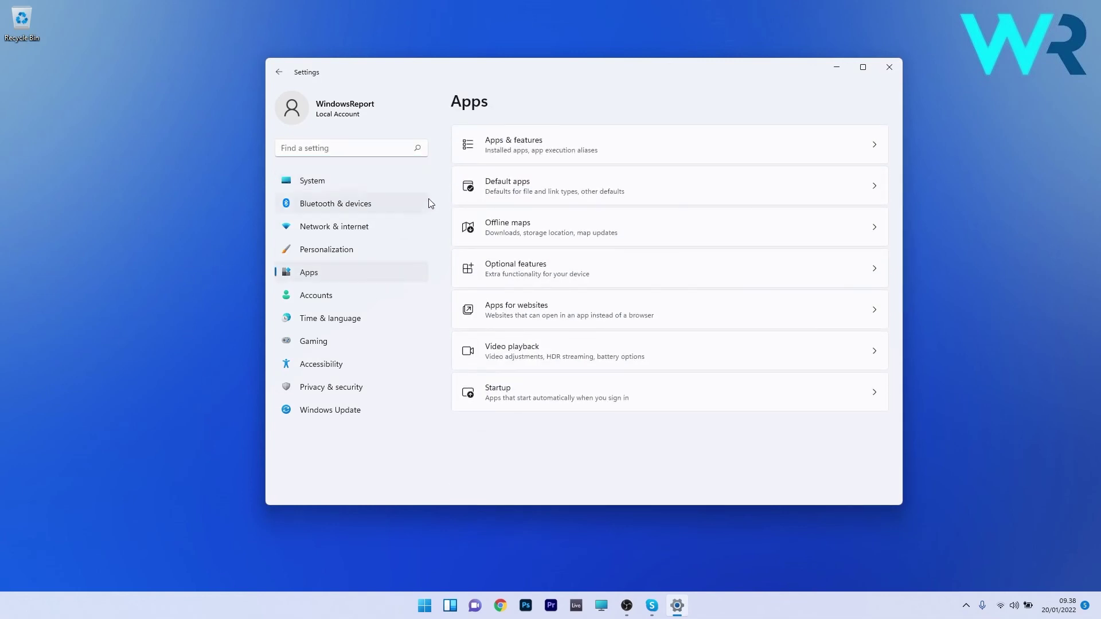
pyautogui.click(610, 147)
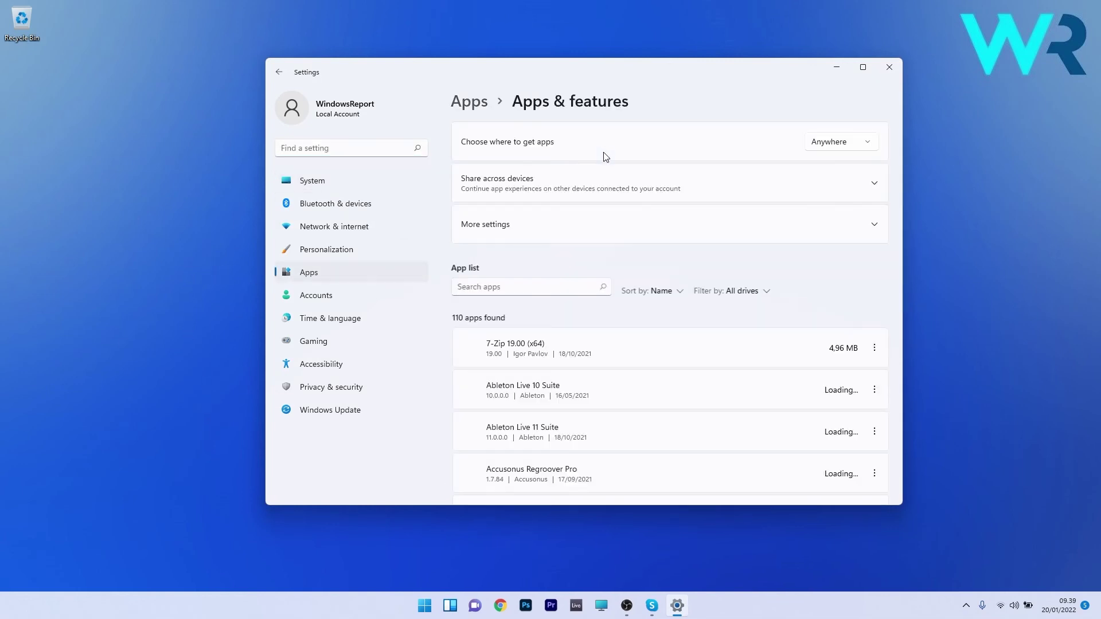
pyautogui.click(498, 285)
pyautogui.write('skype')
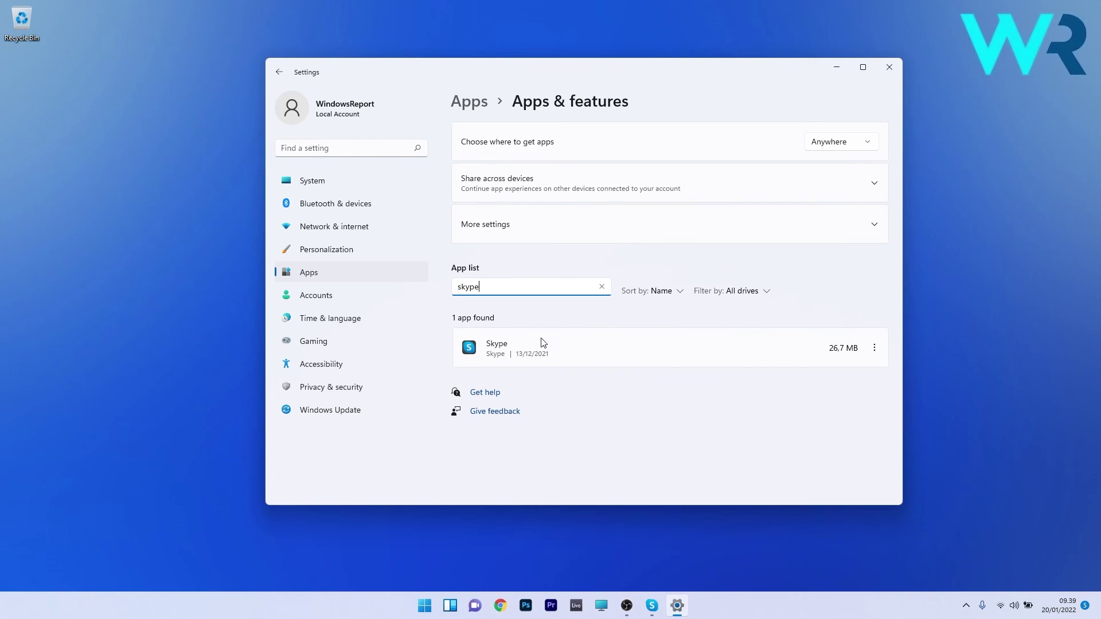
# Open Skype's Advanced options and scroll down to the Repair and Reset section
pyautogui.click(874, 348)
pyautogui.click(804, 373)
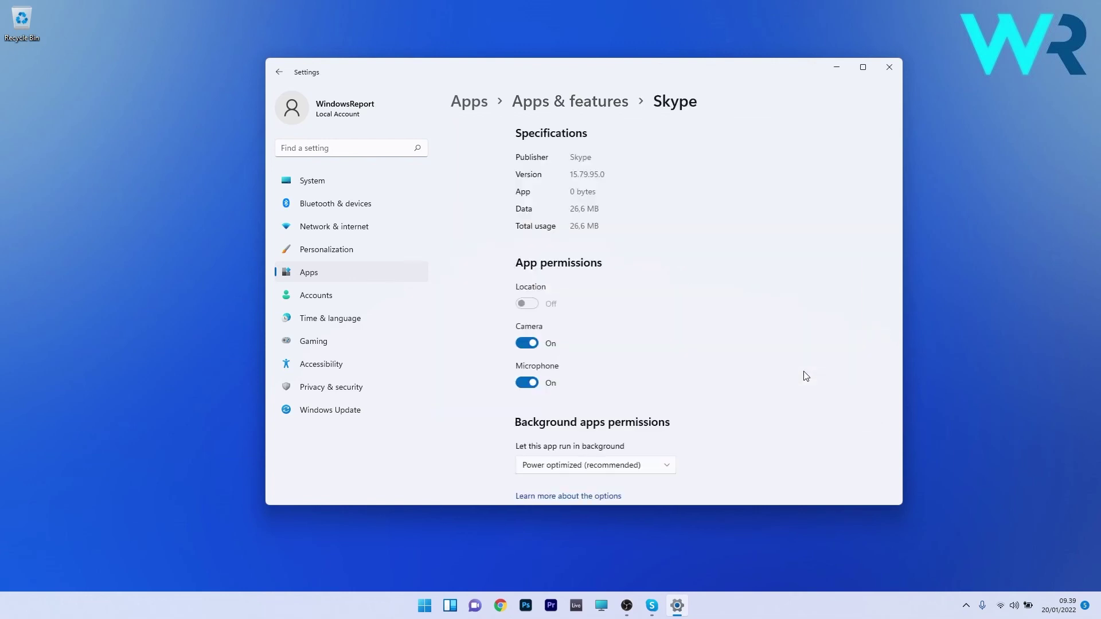
pyautogui.scroll(-10, 653, 321)
pyautogui.scroll(-4, 655, 324)
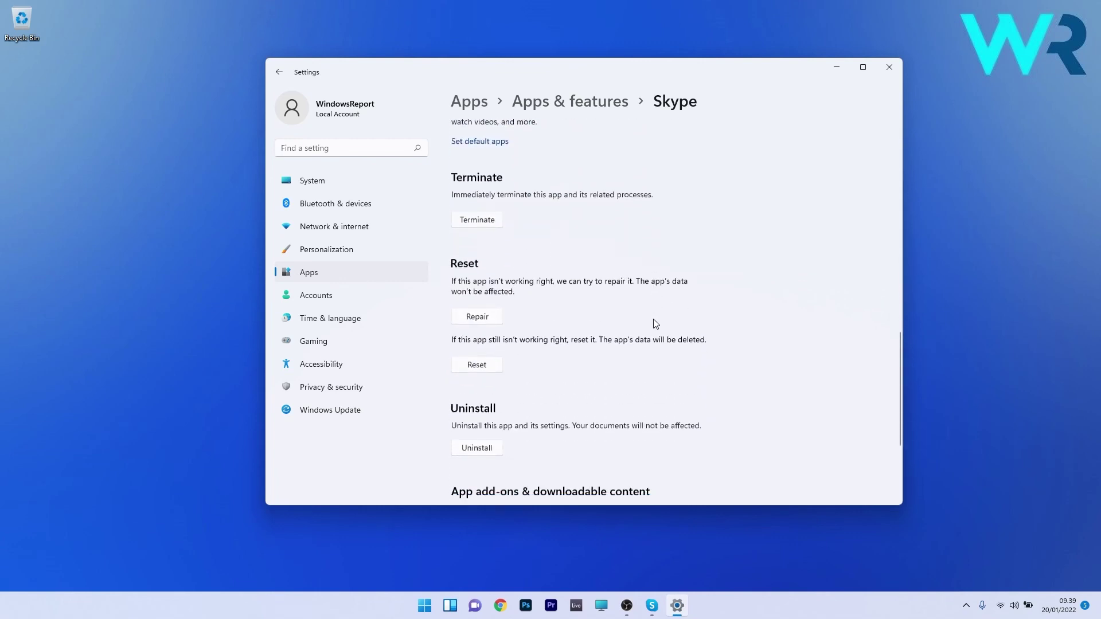